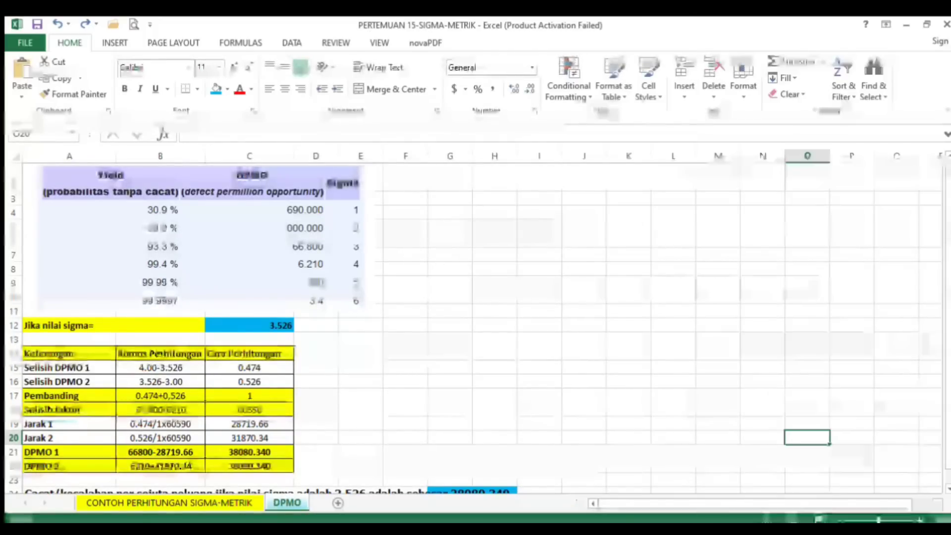
scroll(946, 255, down, 1)
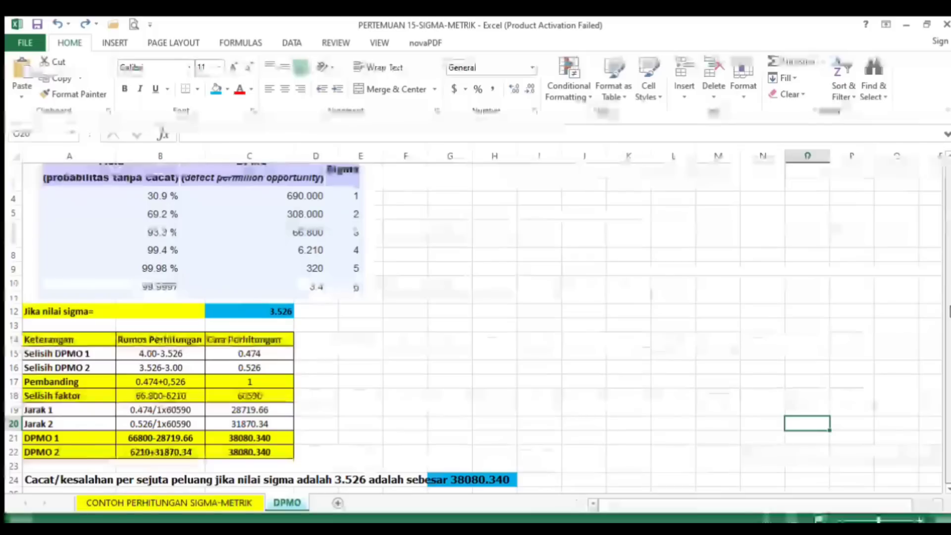
click(523, 421)
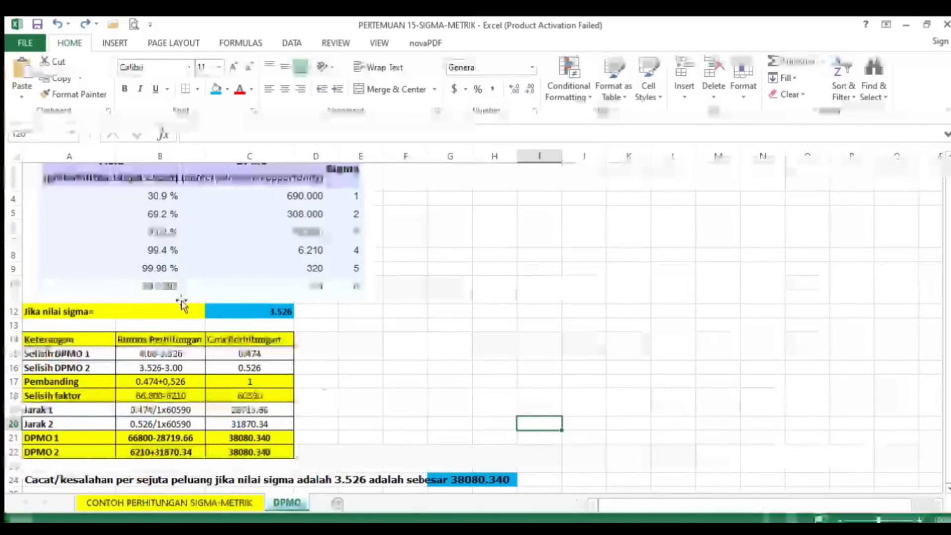
click(261, 310)
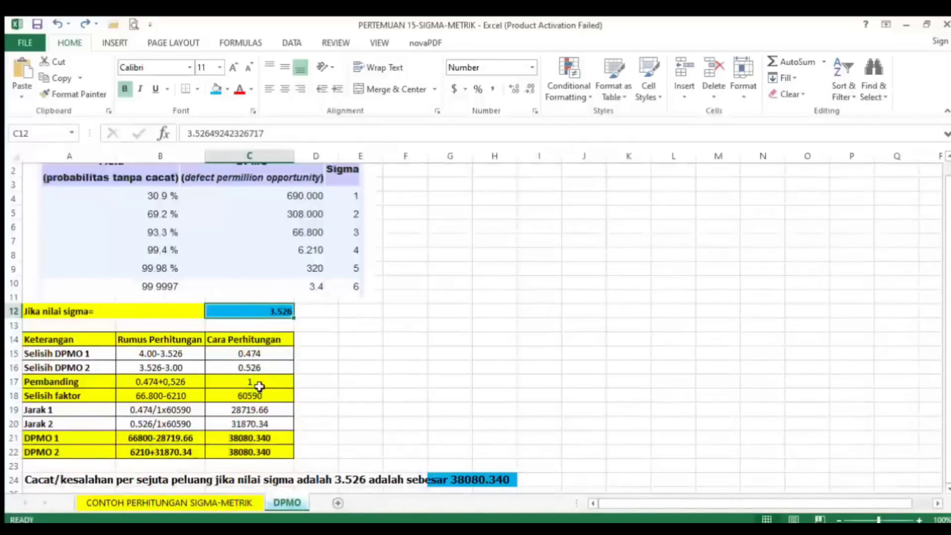
Step: Change the "Selisih faktor" label in cell A18 to "Selisih DPMO"
click(69, 401)
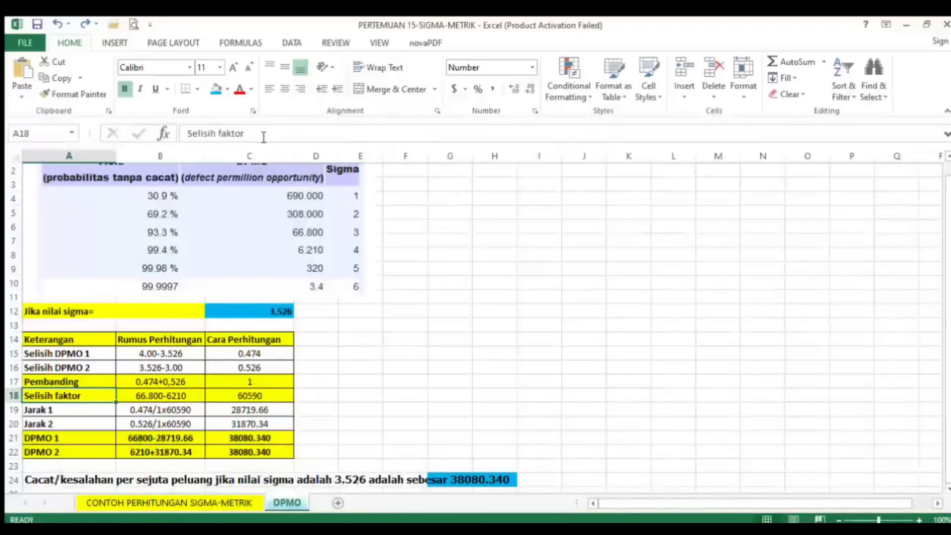
drag(263, 137, 224, 139)
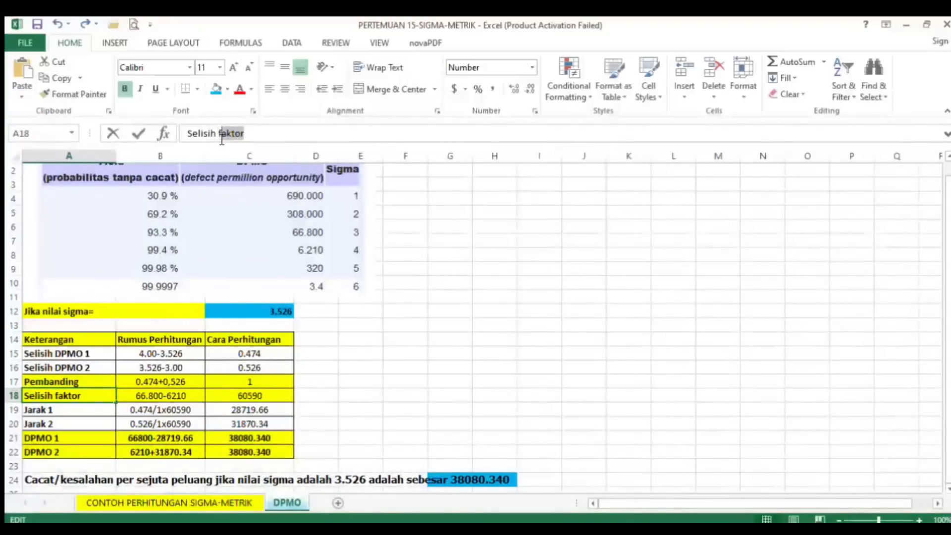
text(DPMO)
key(Return)
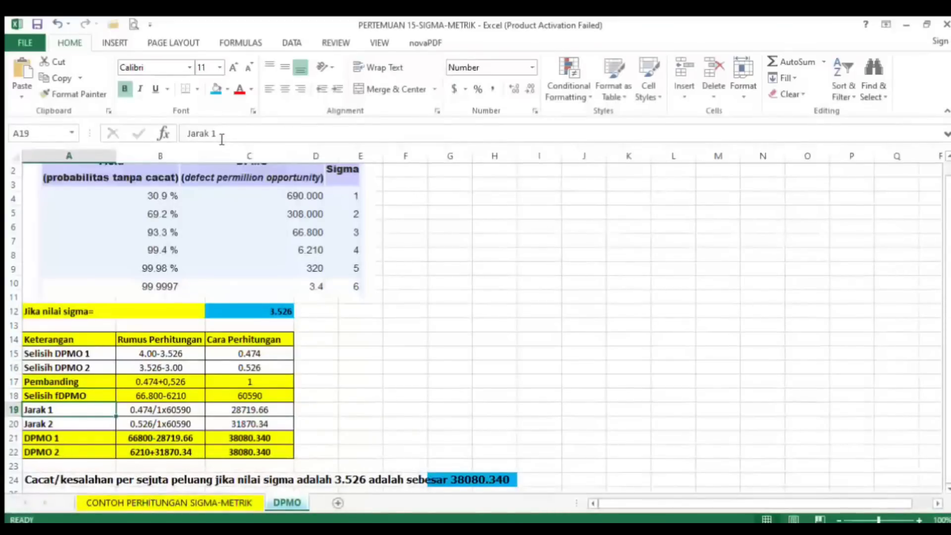
click(74, 395)
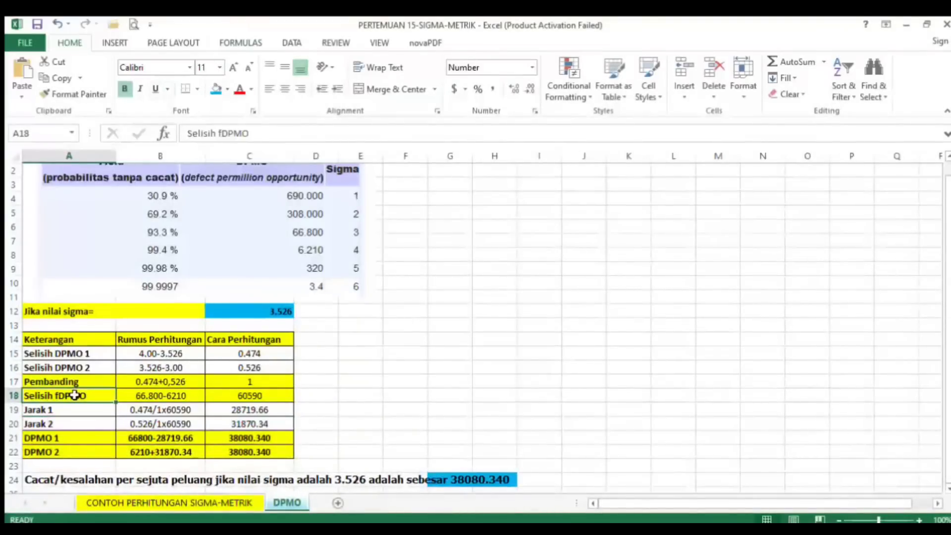
click(222, 133)
key(BackSpace)
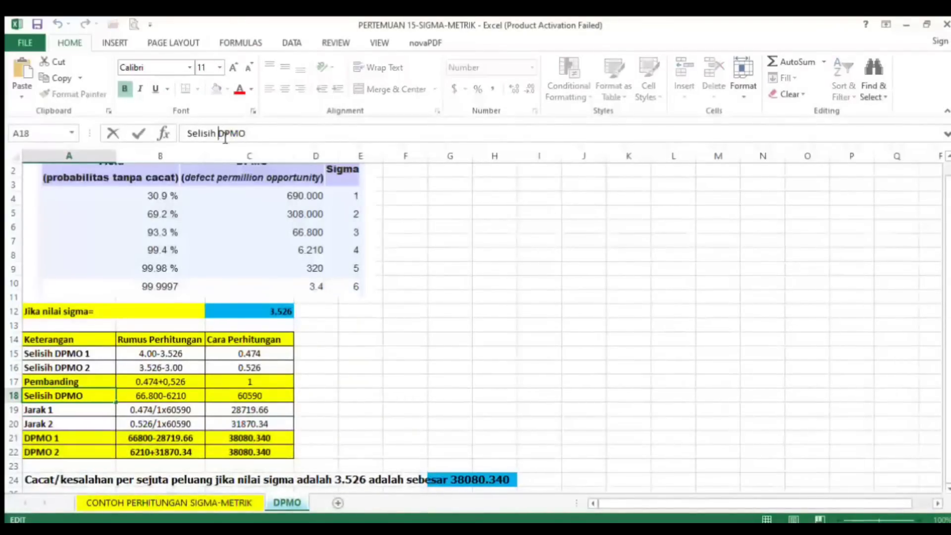
key(Return)
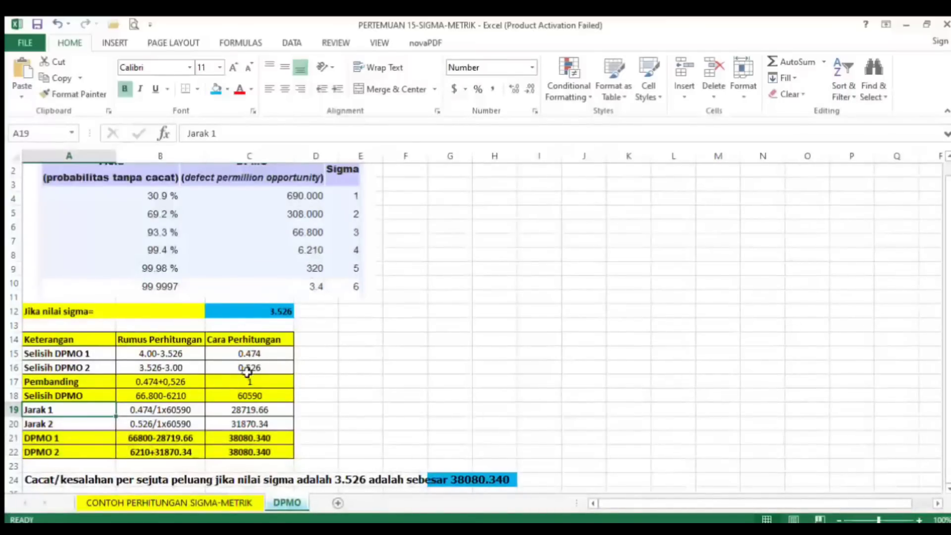
Step: Examine the formulas behind the Selisih DPMO 1, Pembanding, Selisih DPMO and Jarak 1 results in column C
click(250, 397)
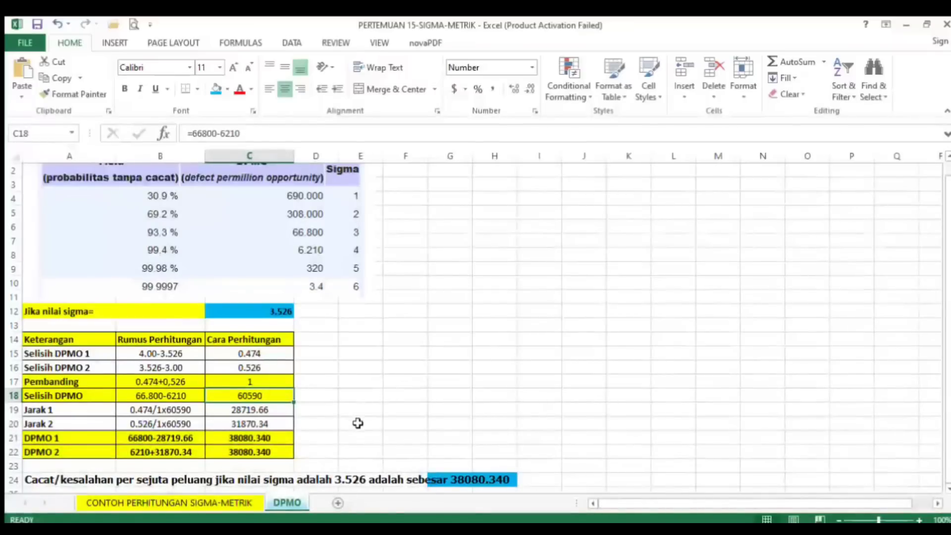
click(87, 410)
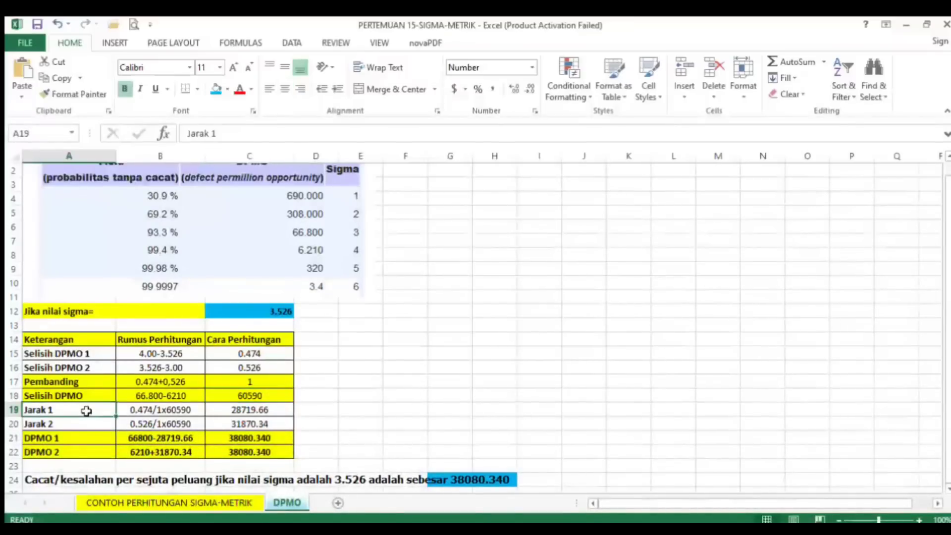
click(89, 425)
click(85, 415)
click(85, 422)
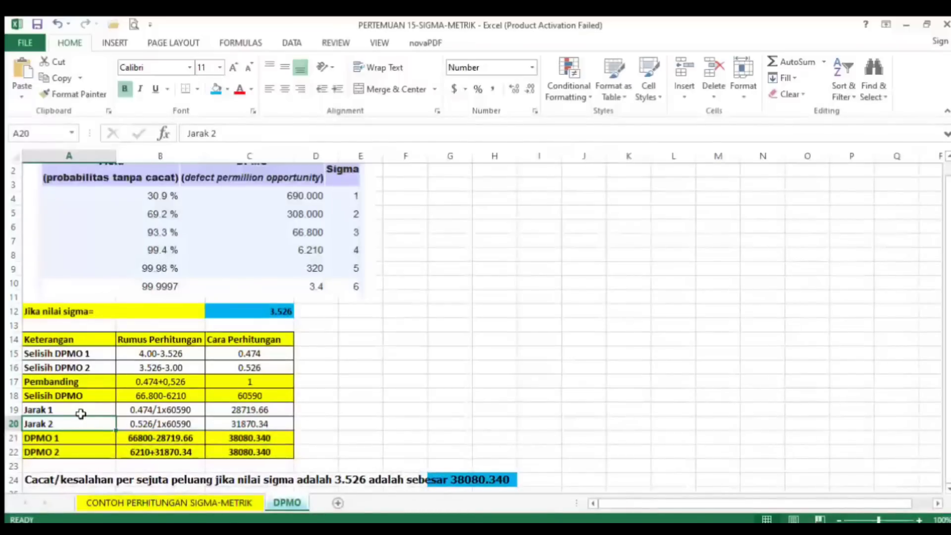
click(81, 414)
click(83, 428)
click(276, 358)
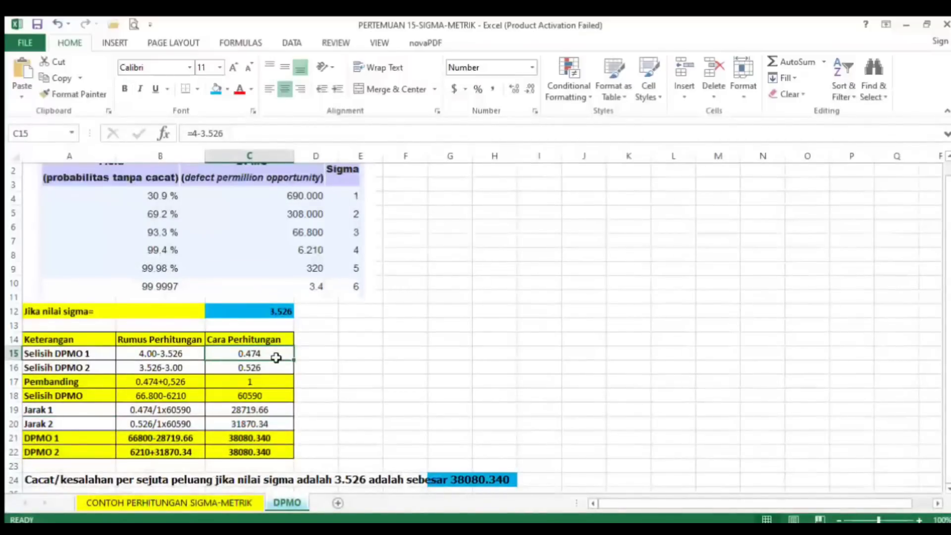
click(268, 386)
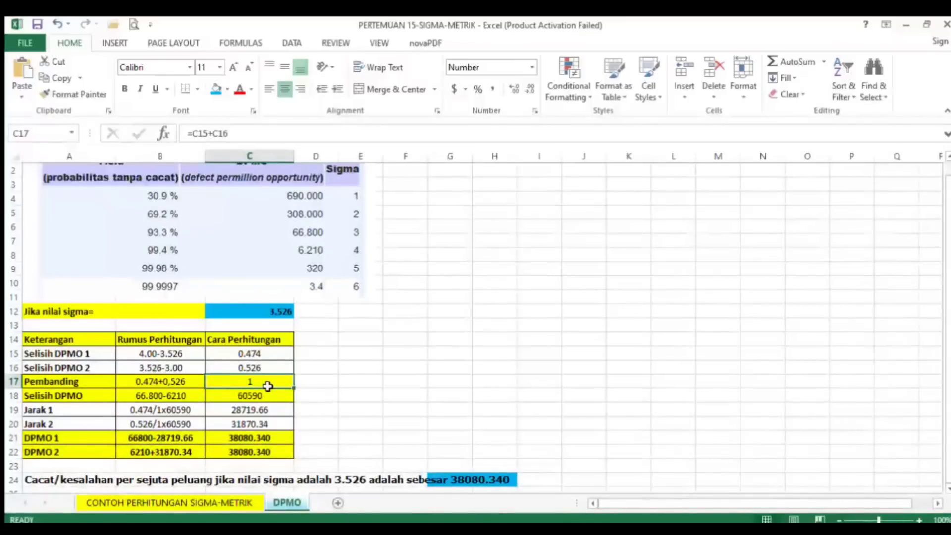
click(268, 398)
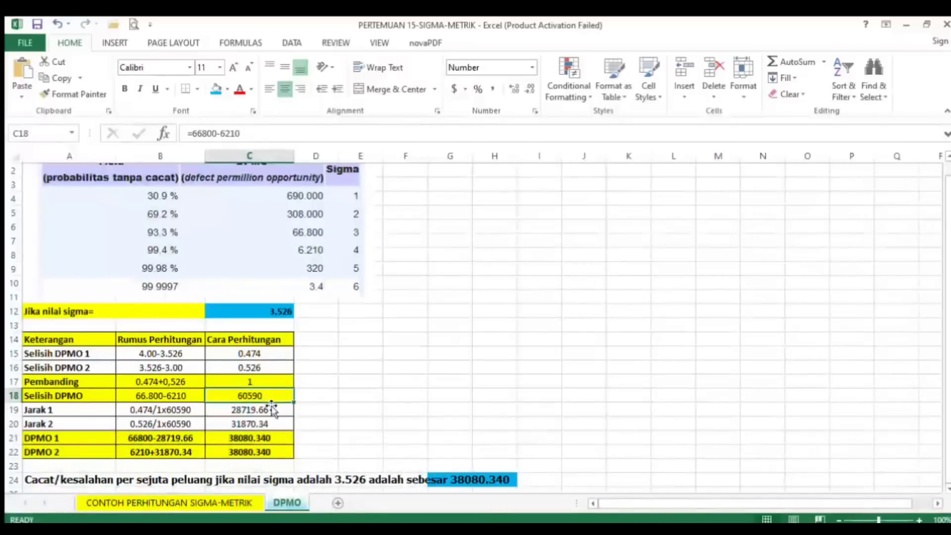
click(272, 409)
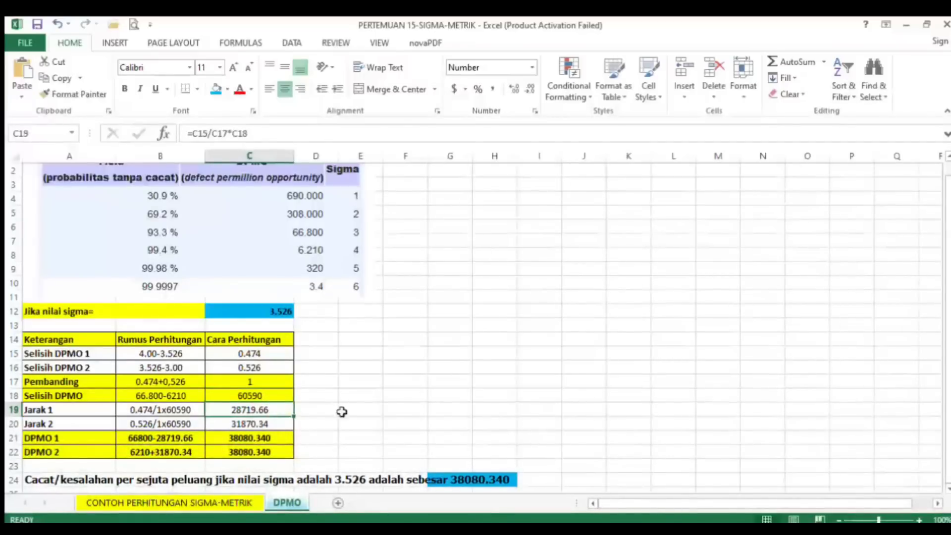
Step: Examine how Jarak 2 is calculated from Selisih DPMO 2, Pembanding and Selisih DPMO, along with the DPMO 1 and DPMO 2 rows
click(887, 519)
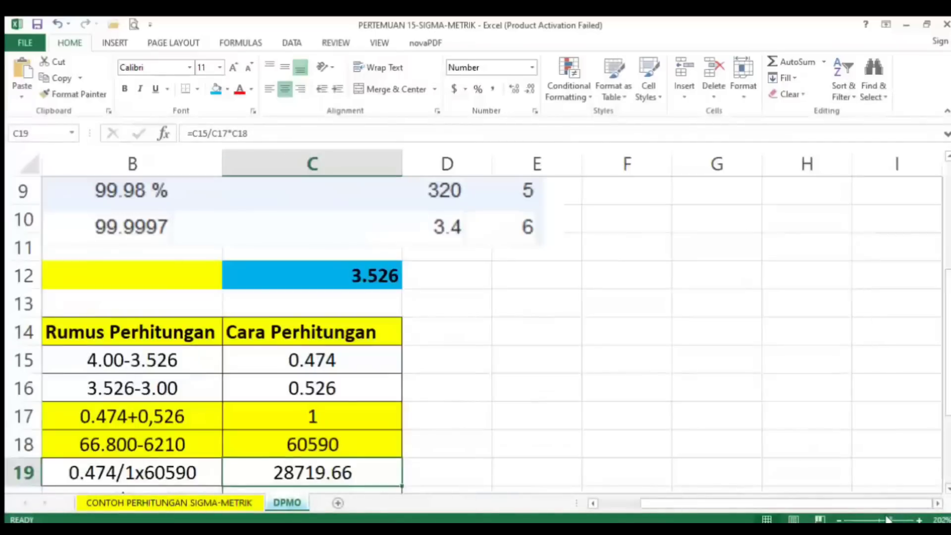
scroll(922, 414, down, 2)
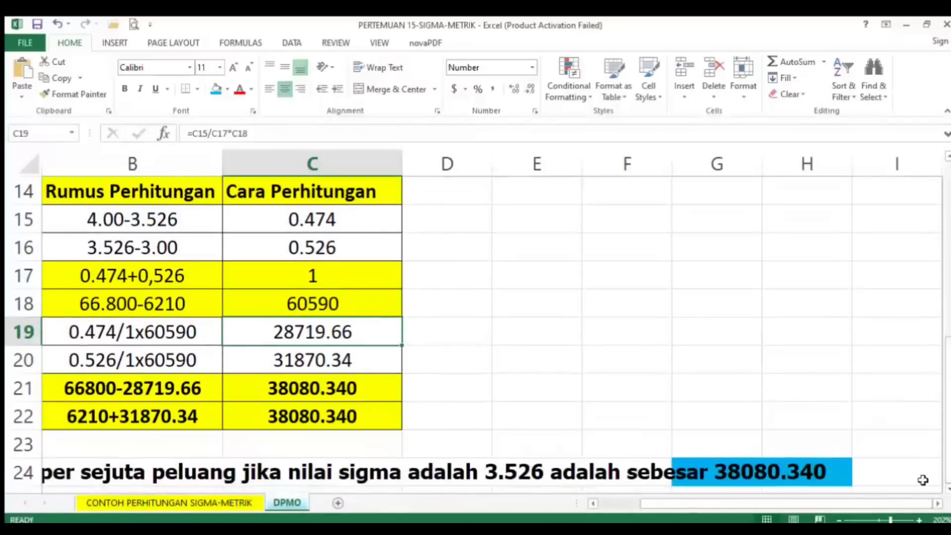
click(882, 520)
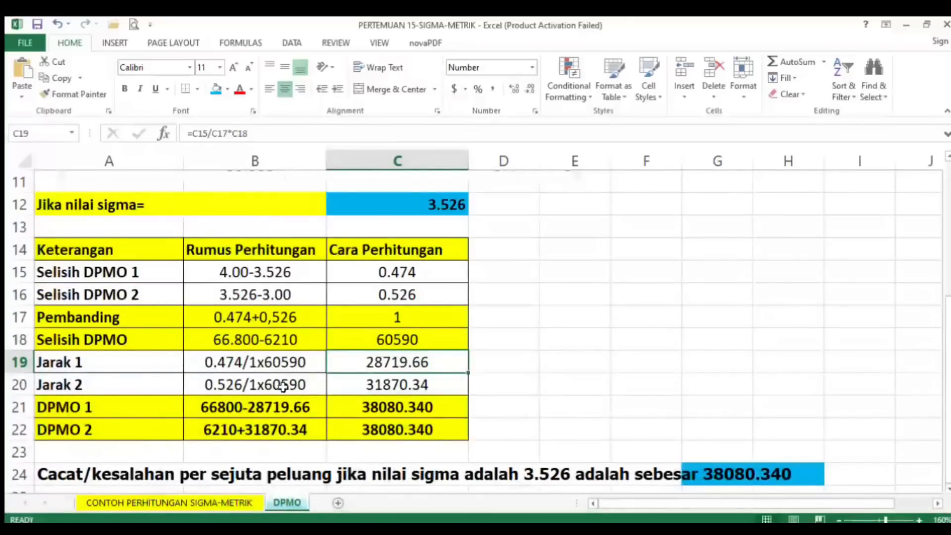
click(398, 286)
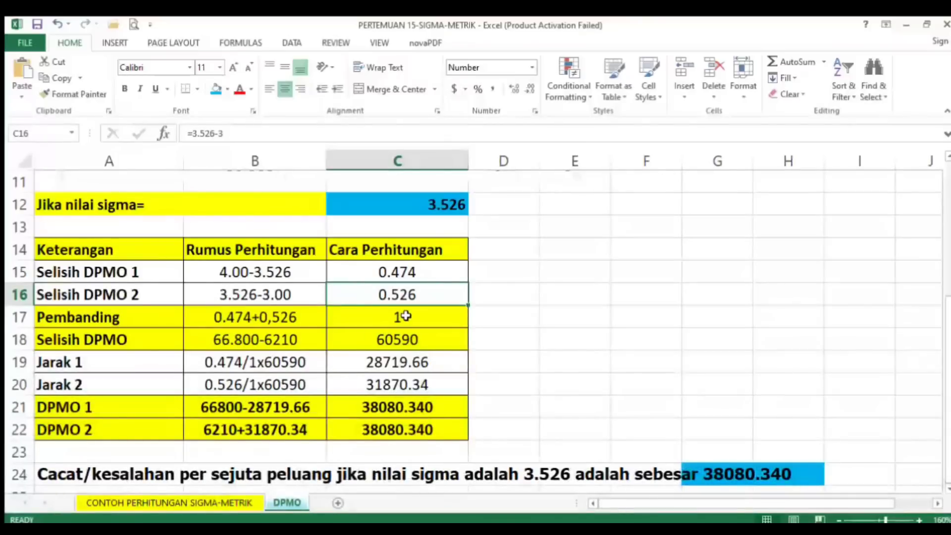
click(405, 315)
click(412, 345)
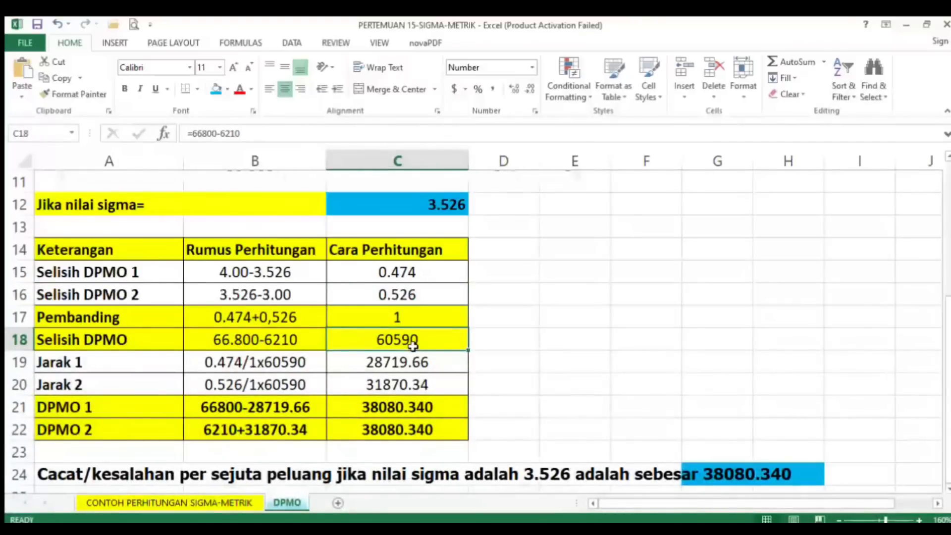
click(424, 385)
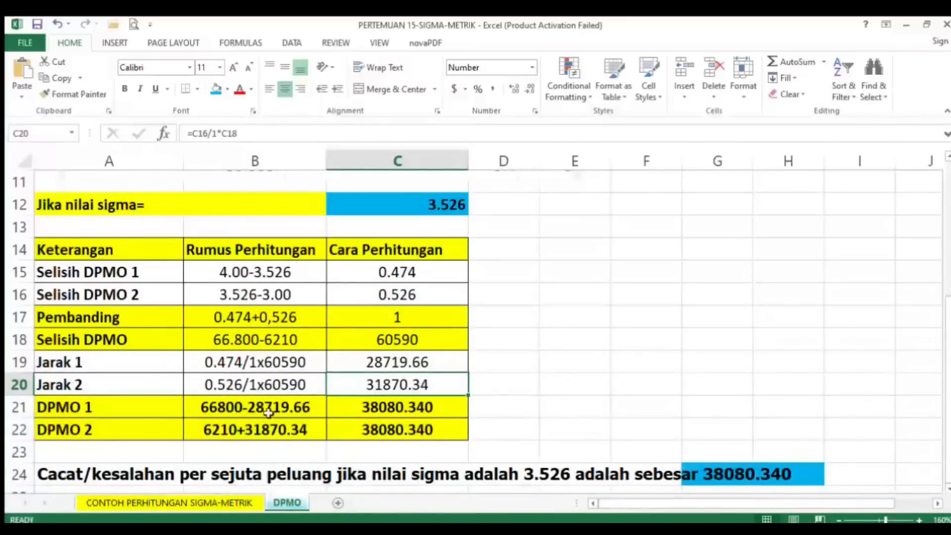
click(104, 417)
click(110, 427)
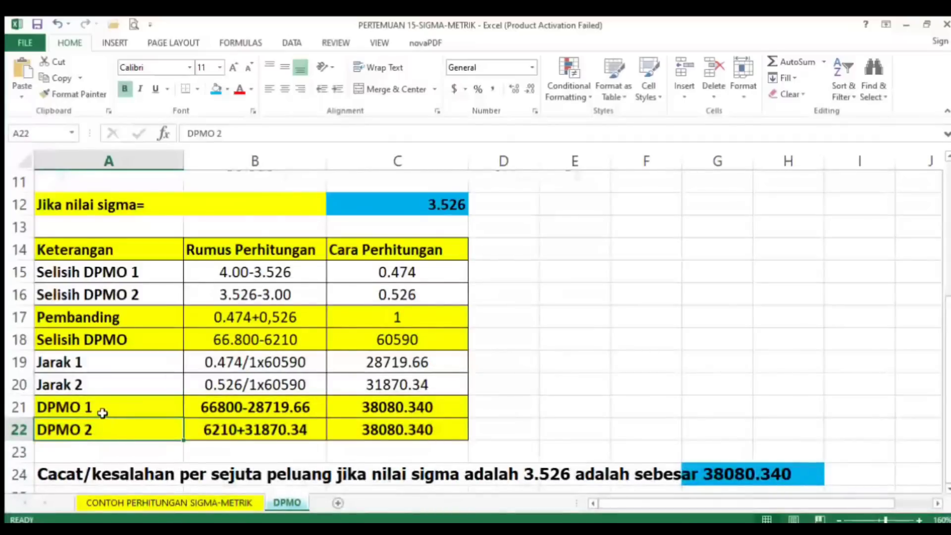
click(103, 412)
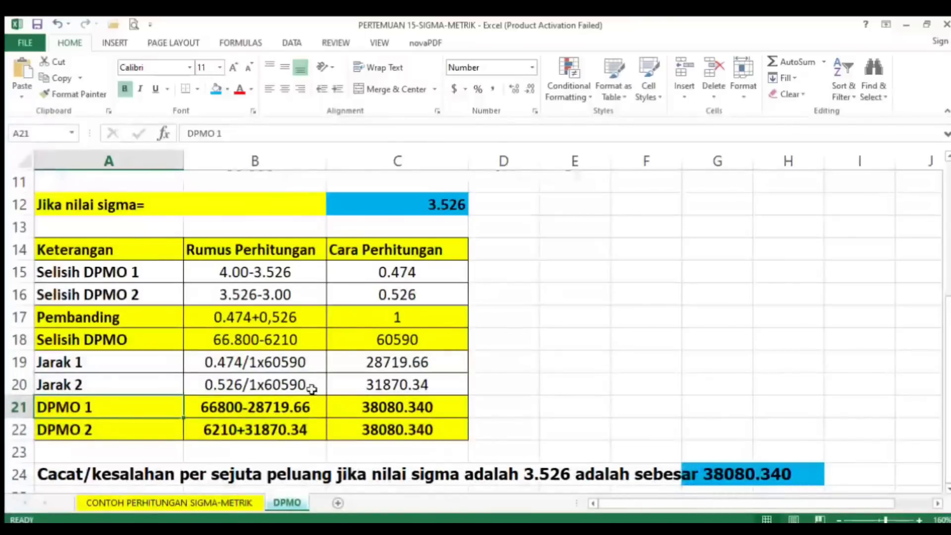
Step: Highlight the Jarak 1 and Jarak 2 results in cells C19 and C20 with a blue fill
click(408, 366)
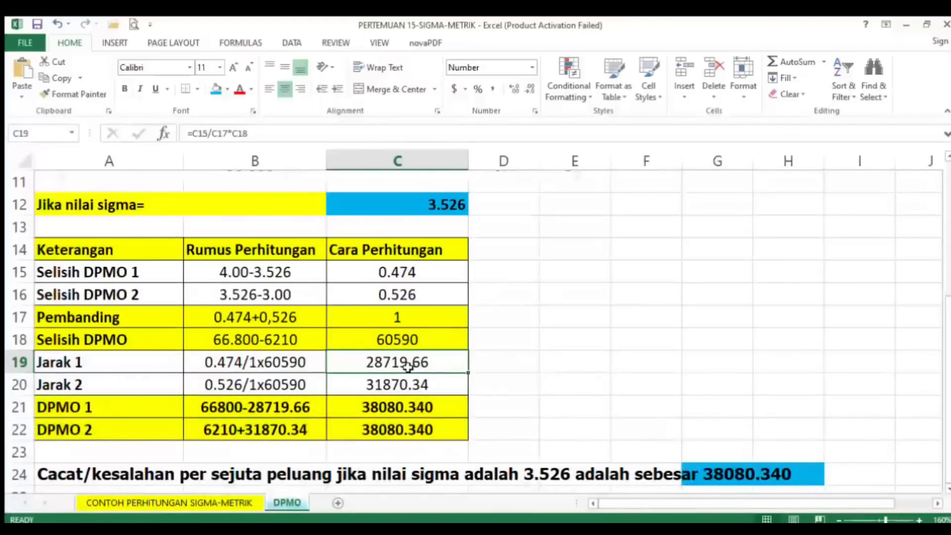
click(213, 90)
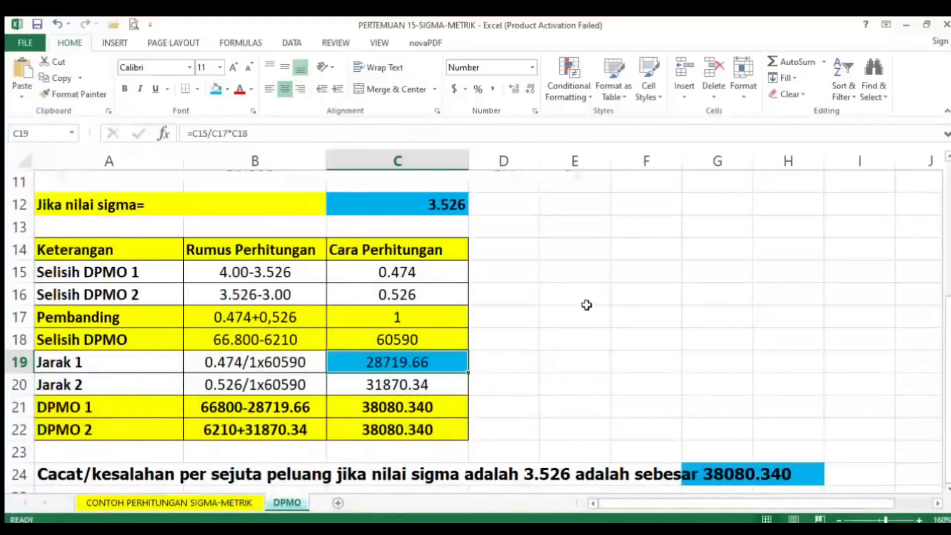
click(587, 303)
click(399, 411)
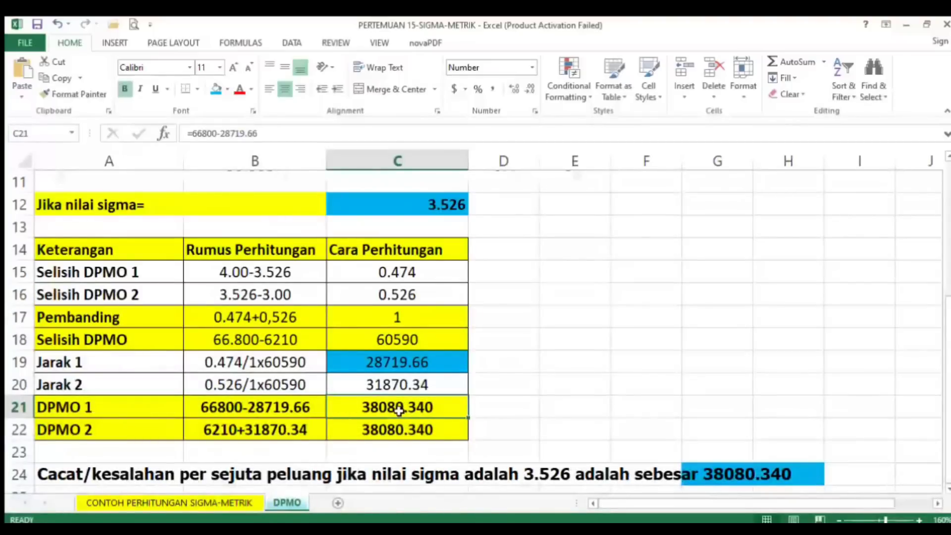
click(270, 435)
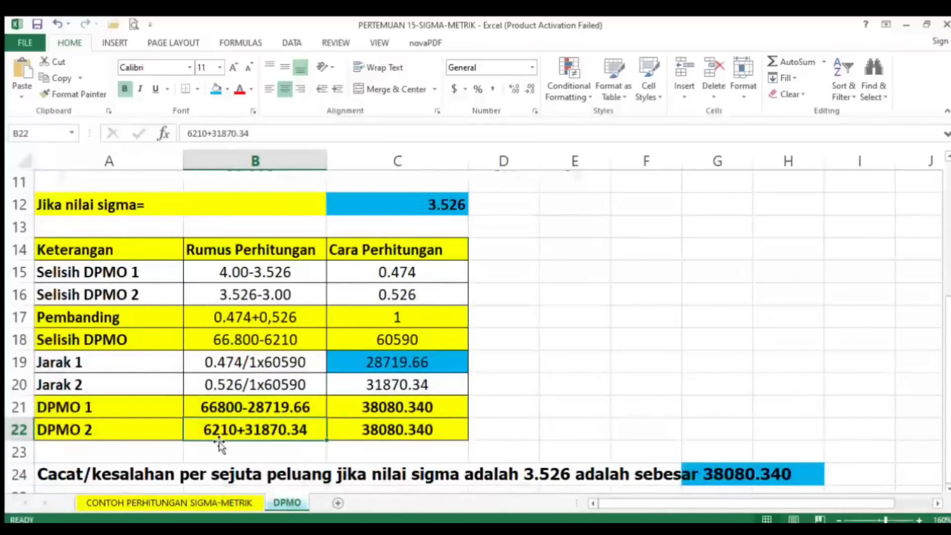
click(403, 385)
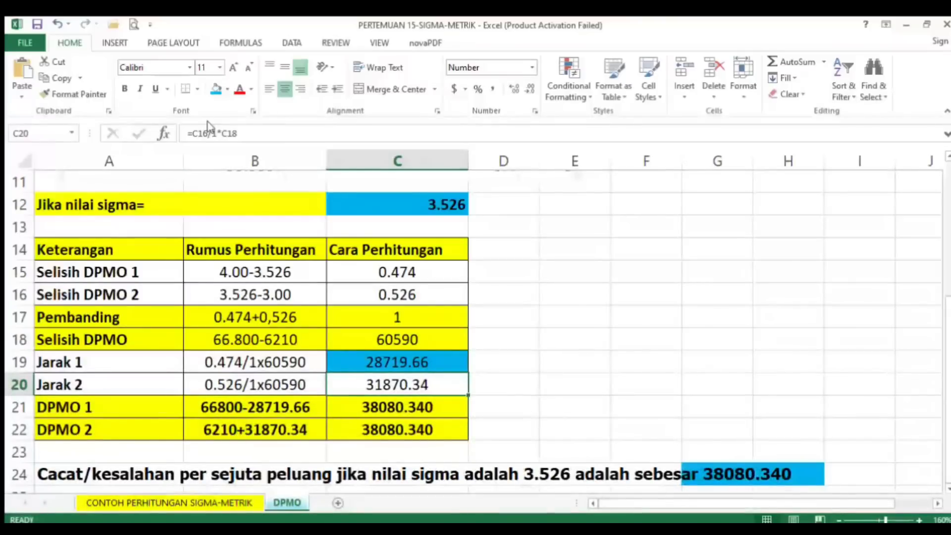
click(216, 89)
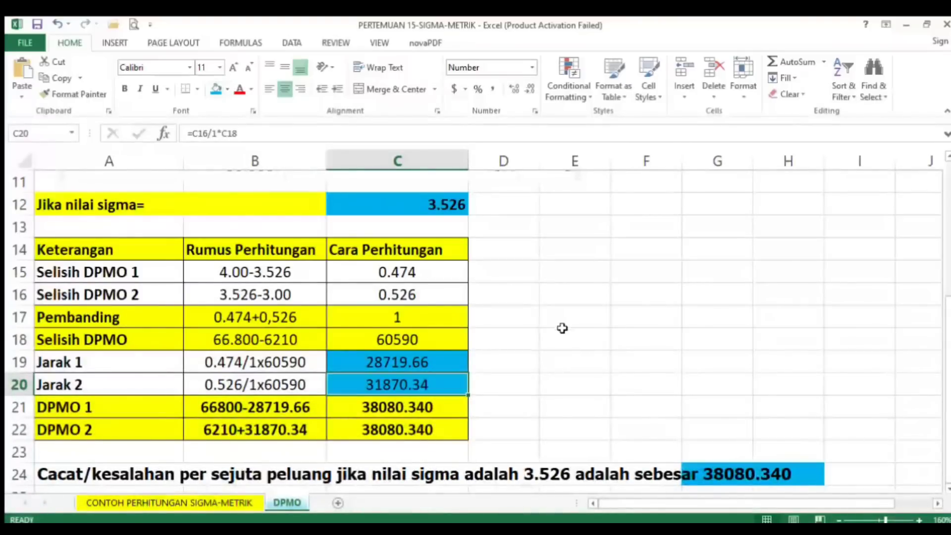
Step: Highlight the DPMO 1 and DPMO 2 results in cells C21:C22 with a green fill
click(415, 420)
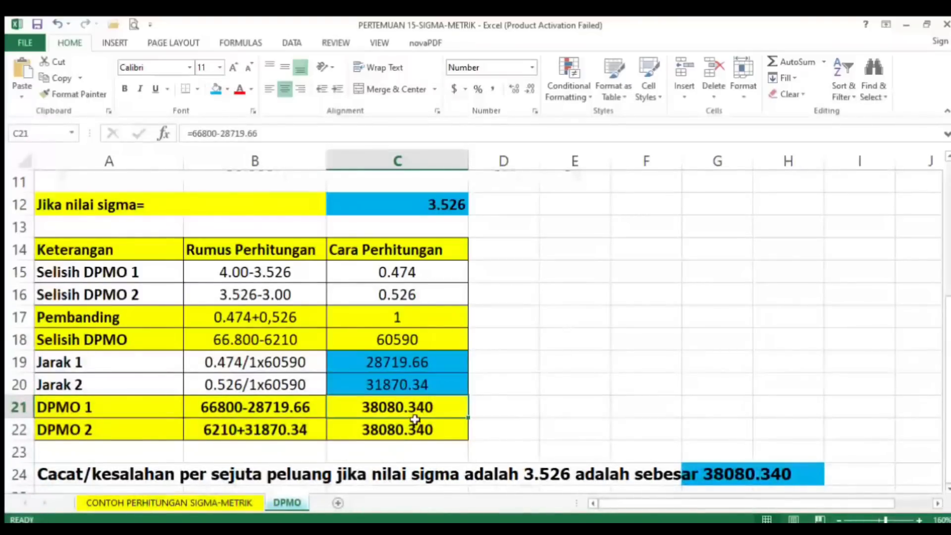
mouse_move(414, 421)
mouse_down()
mouse_move(407, 444)
mouse_move(406, 435)
mouse_up()
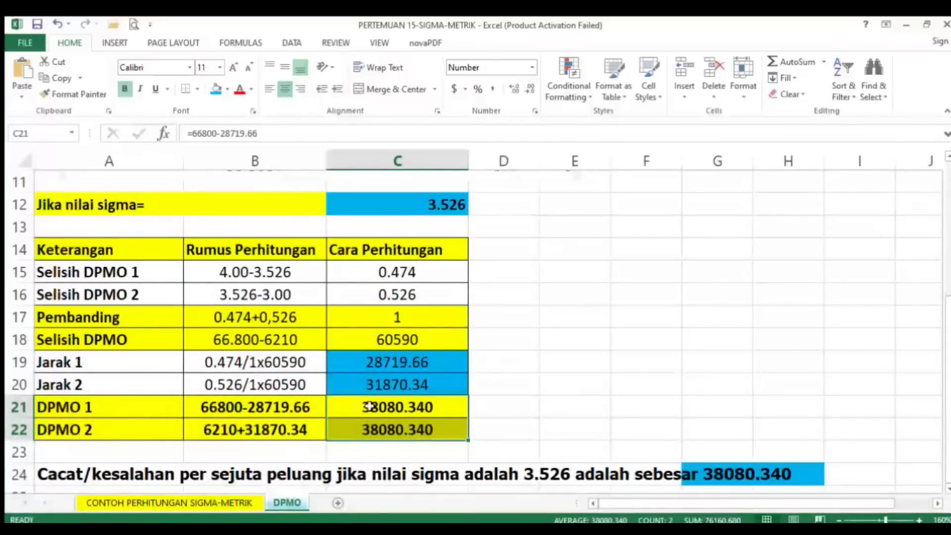
click(216, 90)
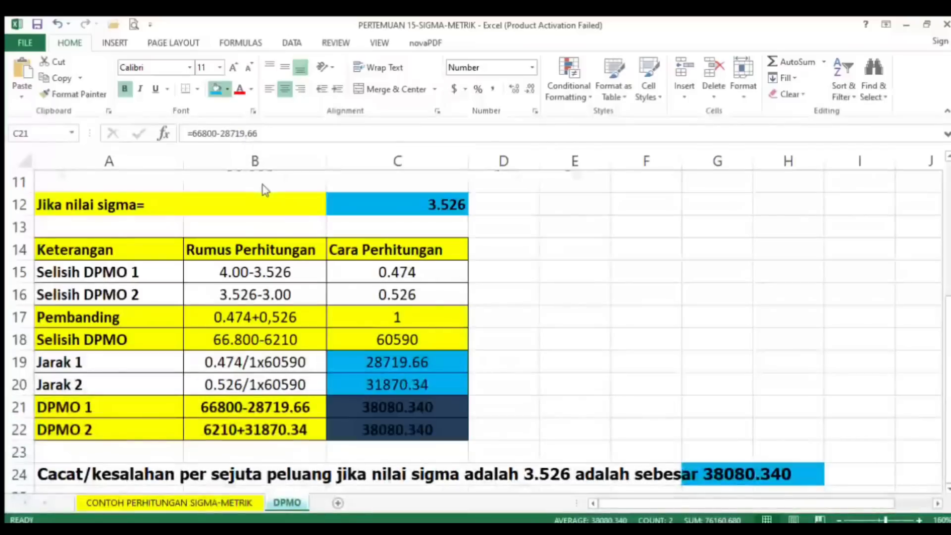
click(639, 406)
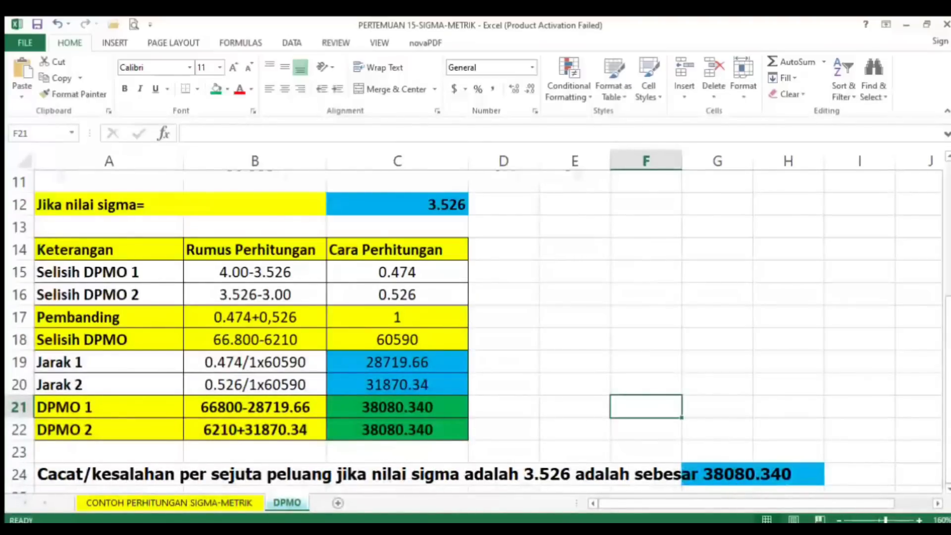
Step: Review the yield, DPMO and sigma reference table, and switch to the CONTOH PERHITUNGAN SIGMA-METRIK sheet
scroll(475, 327, up, 4)
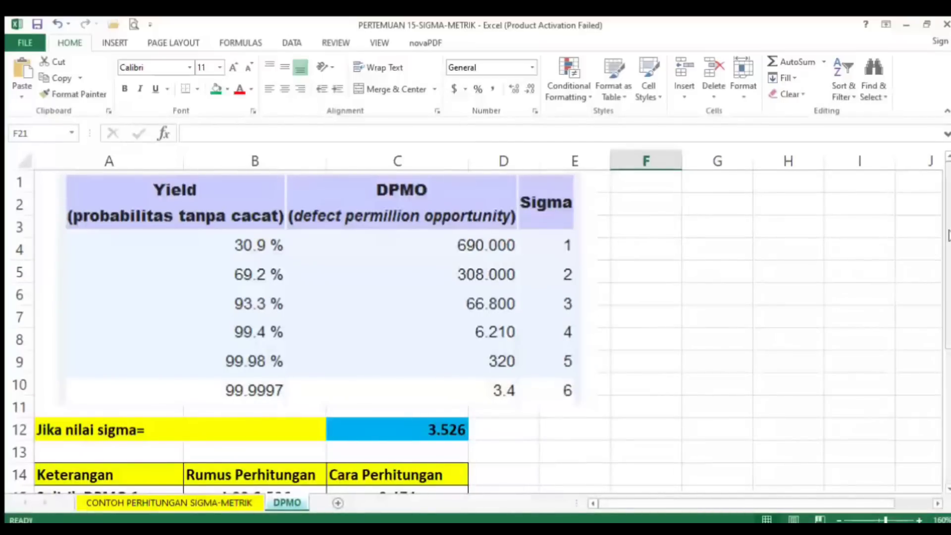
scroll(948, 250, down, 2)
scroll(947, 250, down, 4)
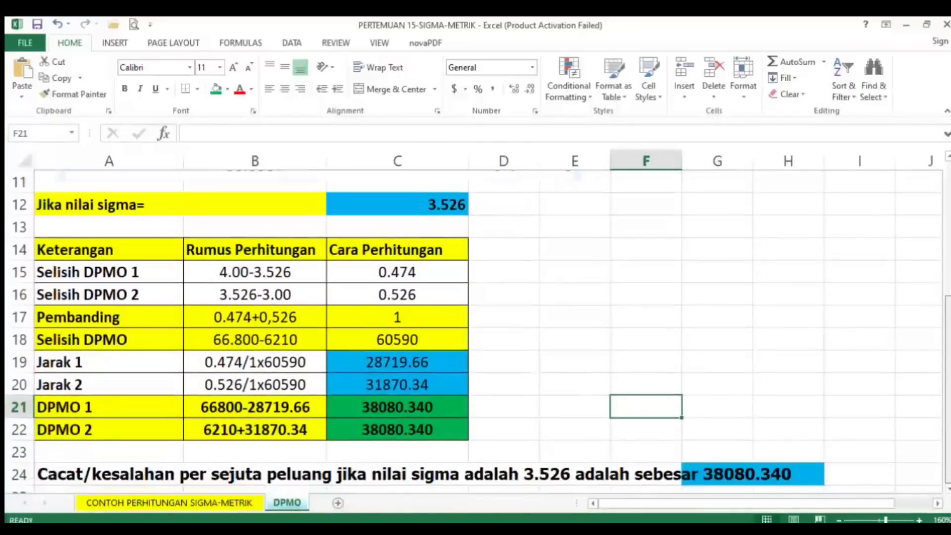
click(213, 503)
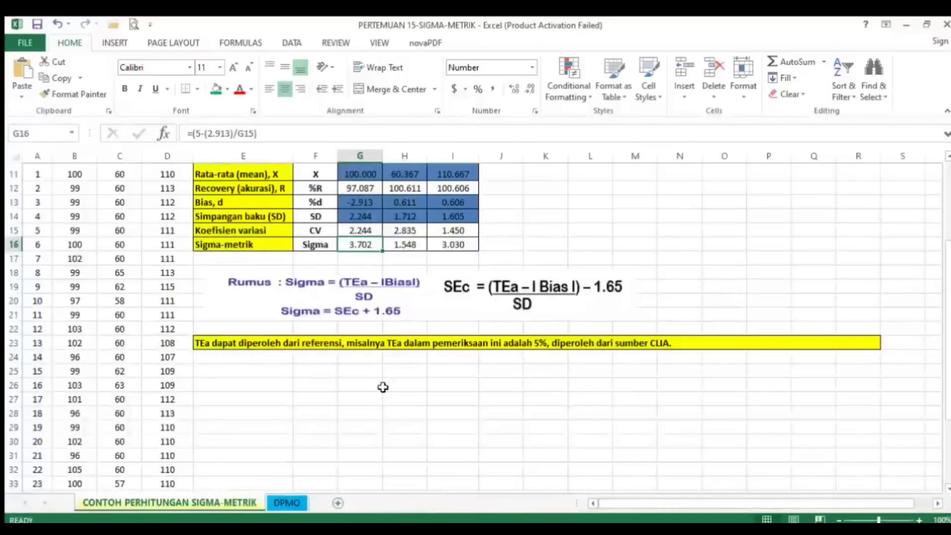